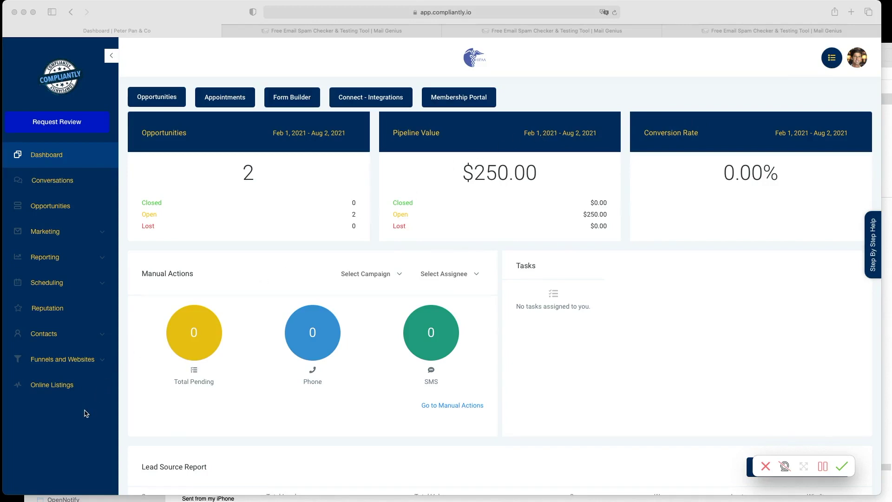
Step: Maximise the browser, return to the Compliantly dashboard, and open the account settings menu
double_click(889, 495)
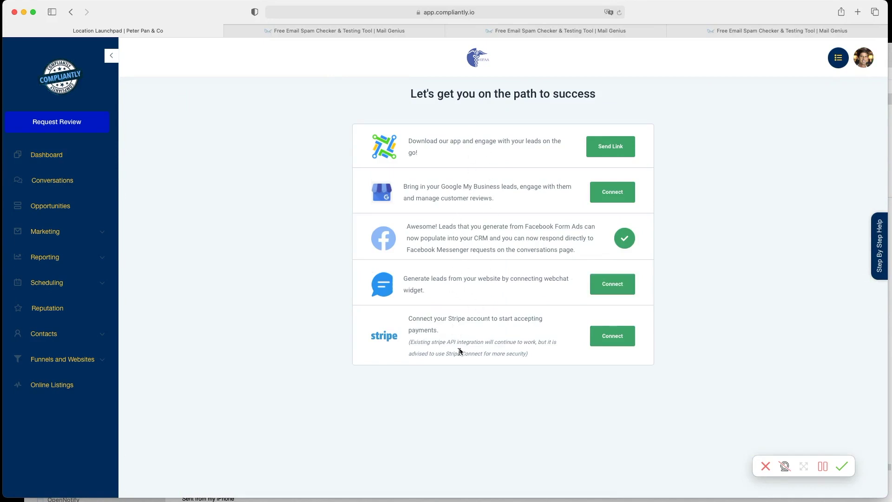
click(46, 154)
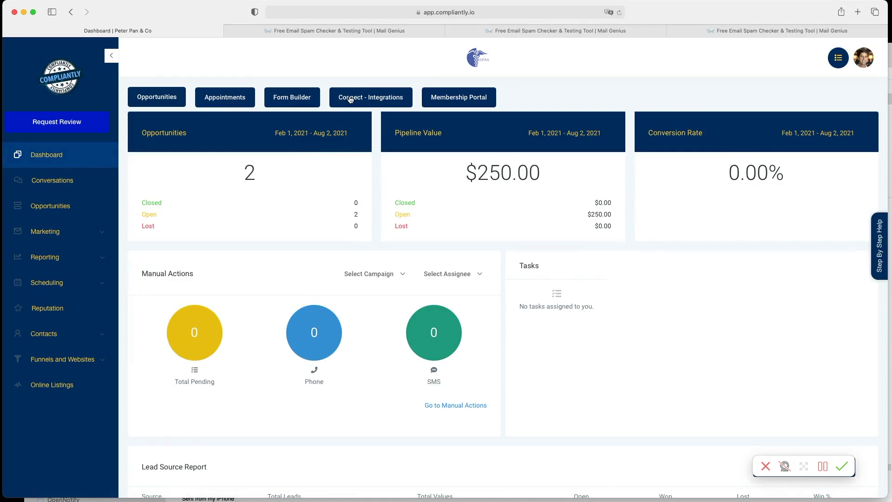
click(863, 58)
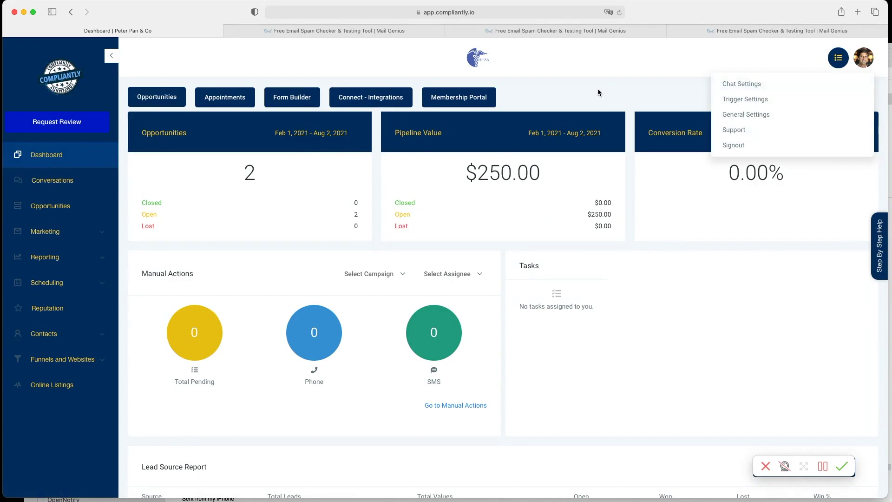
Step: Open the Mail Genius contact from Contacts / Smart lists, then reopen the account menu
click(40, 486)
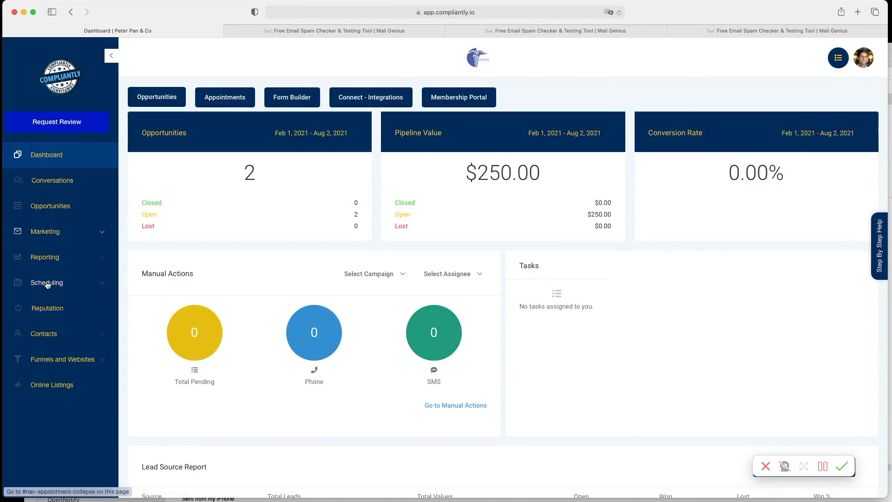
click(45, 335)
click(41, 366)
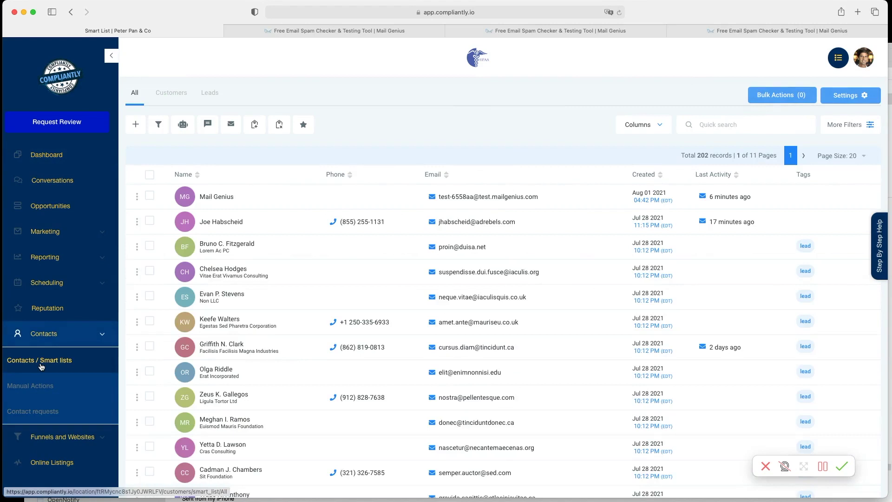
click(224, 199)
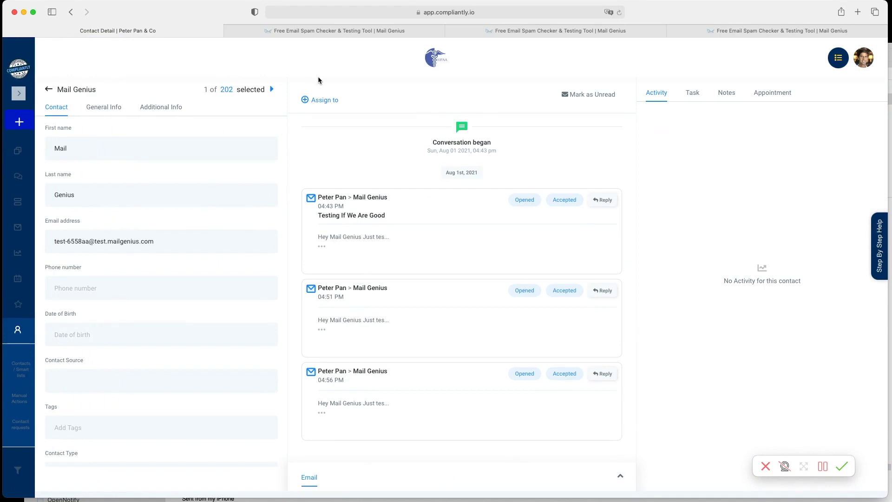
click(867, 60)
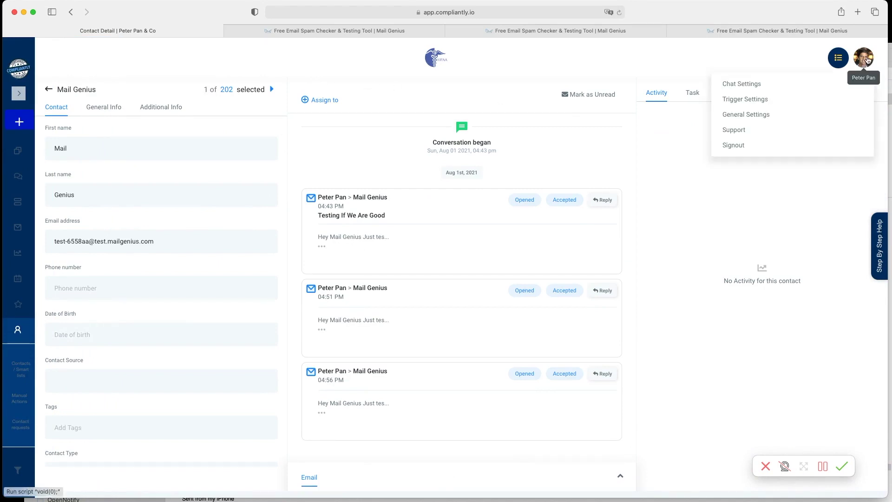
Step: In General Settings' SMTP and MailGun Service tab, review Apple iCloud's provider options without saving
click(754, 120)
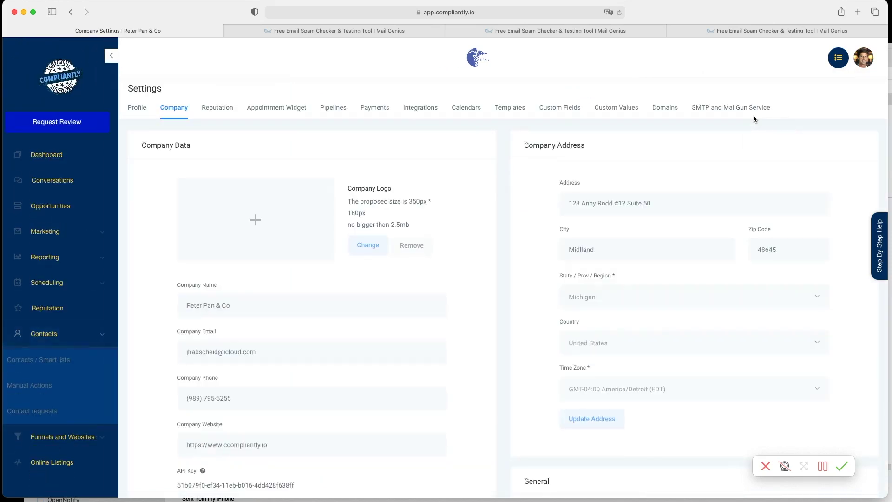
click(722, 110)
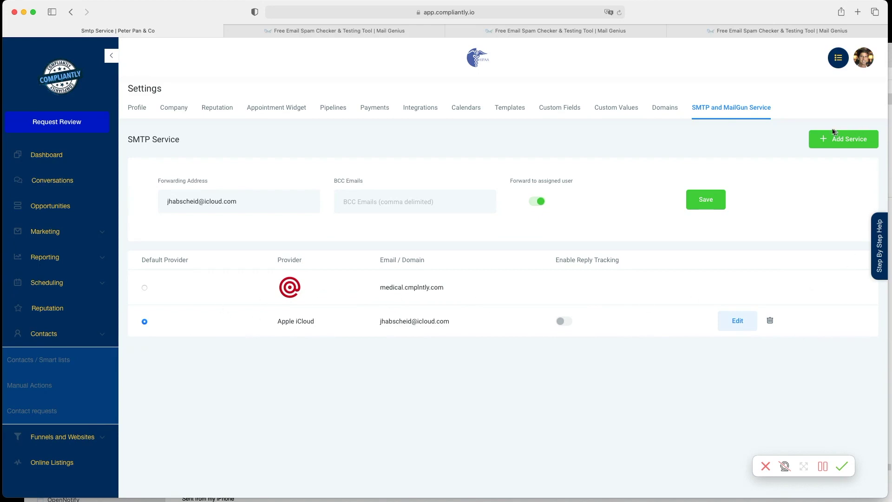
click(738, 320)
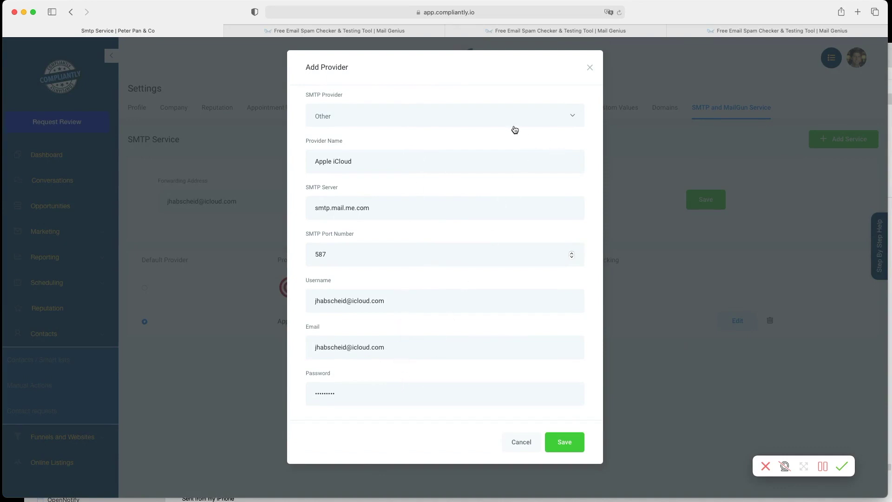
click(573, 116)
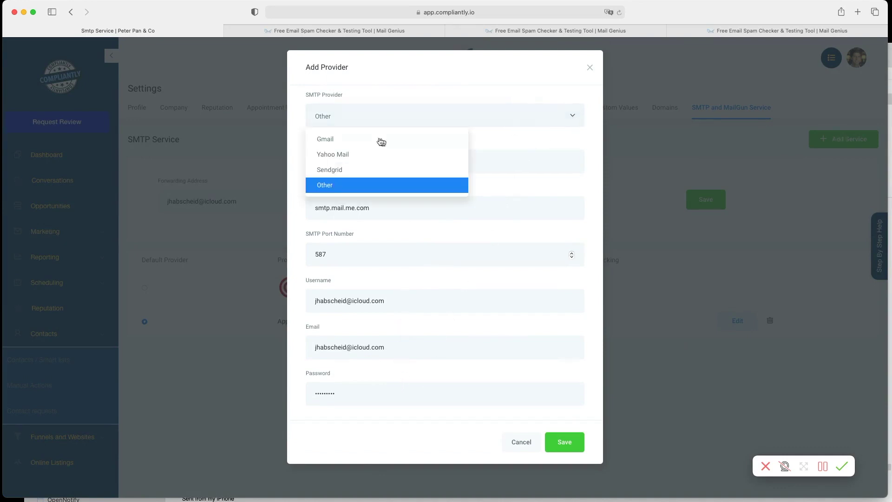
click(573, 117)
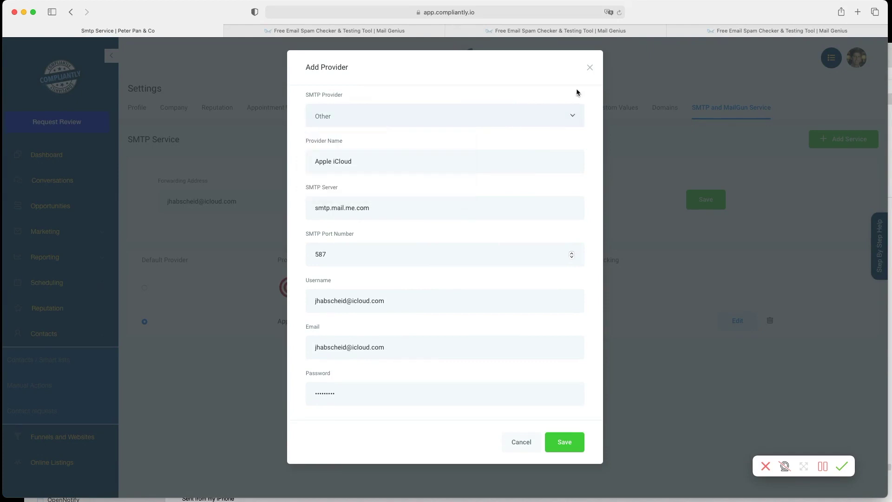
click(590, 68)
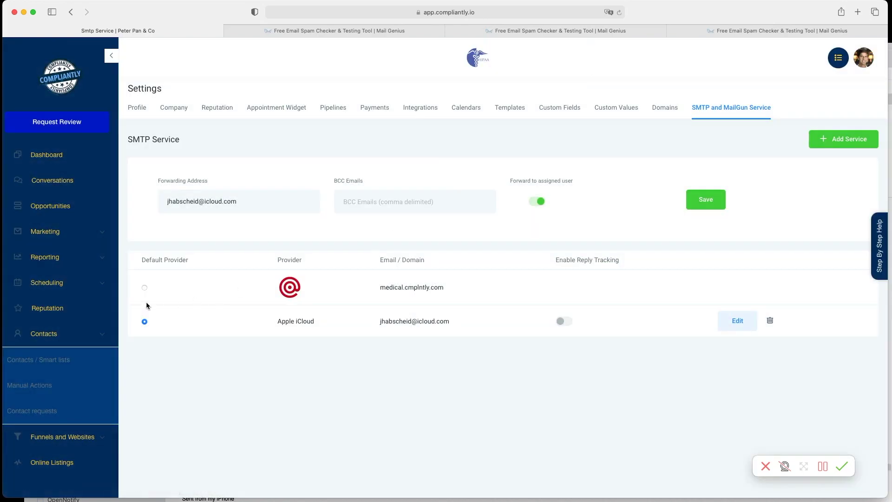
Step: Make Apple iCloud the default SMTP provider and turn on its Enable Reply Tracking switch
click(145, 320)
click(563, 321)
click(564, 324)
click(563, 325)
click(570, 325)
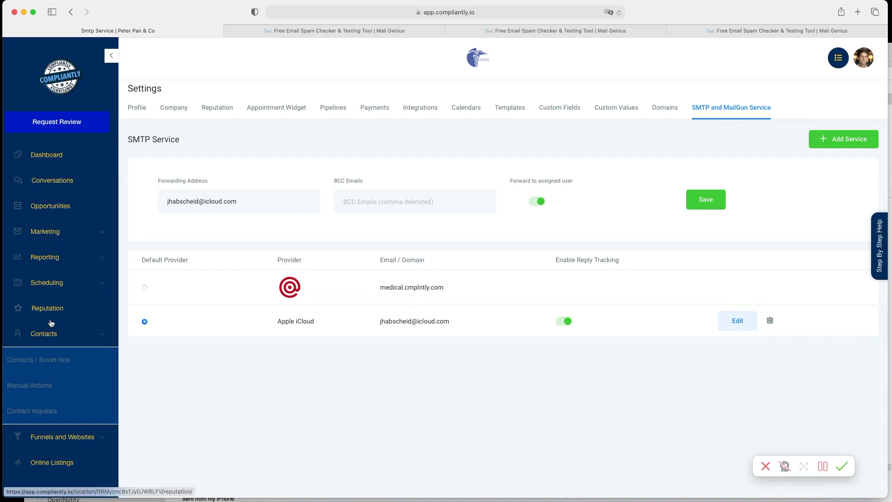
Step: Reopen the Mail Genius contact's detail page from Contacts / Smart lists
click(65, 360)
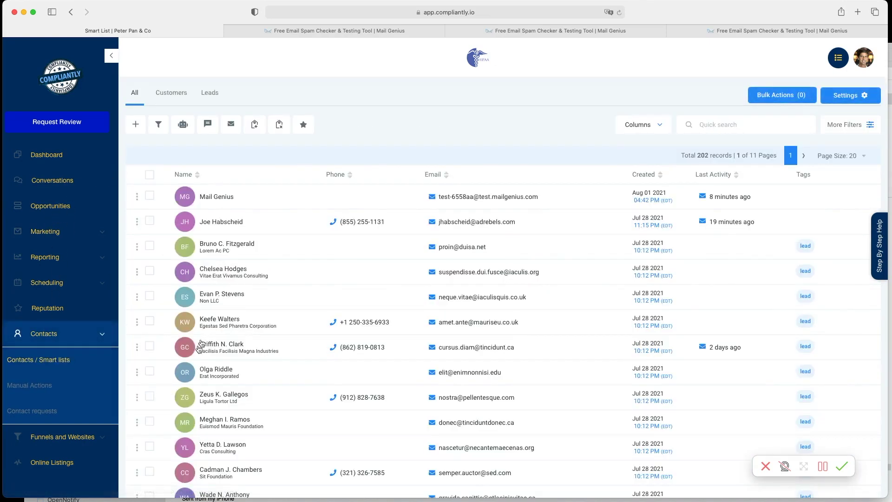
click(225, 197)
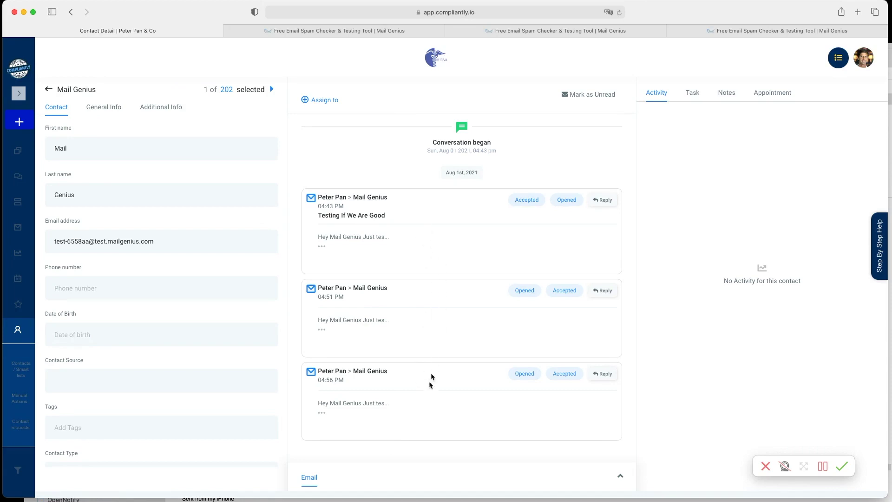
Step: Start a new MailGenius test, copy its testing address, and go back to Compliantly
click(761, 32)
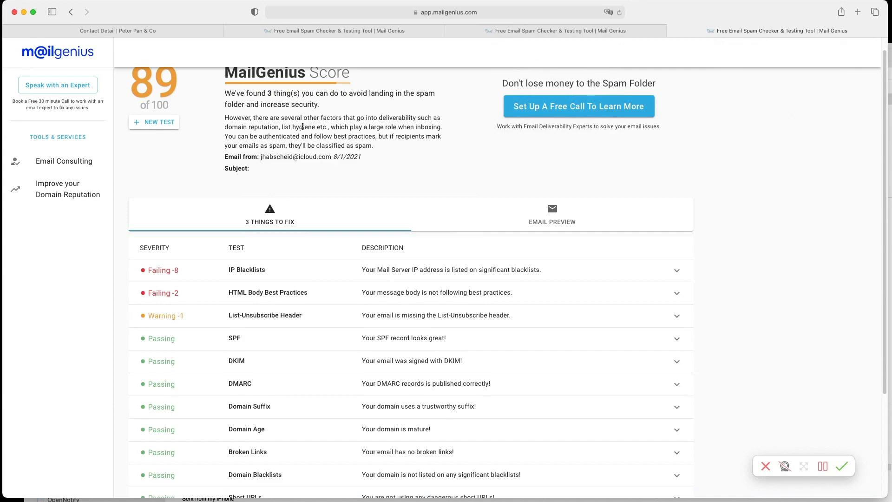
scroll(303, 126, up, 1)
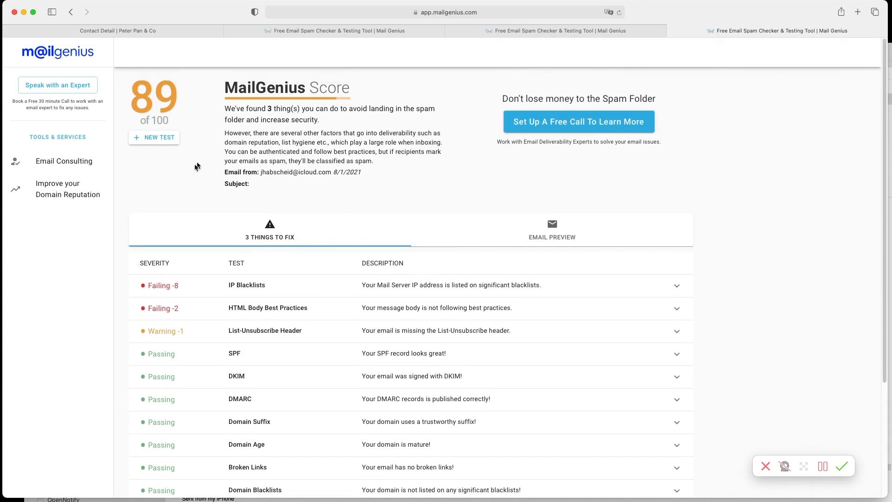
click(145, 138)
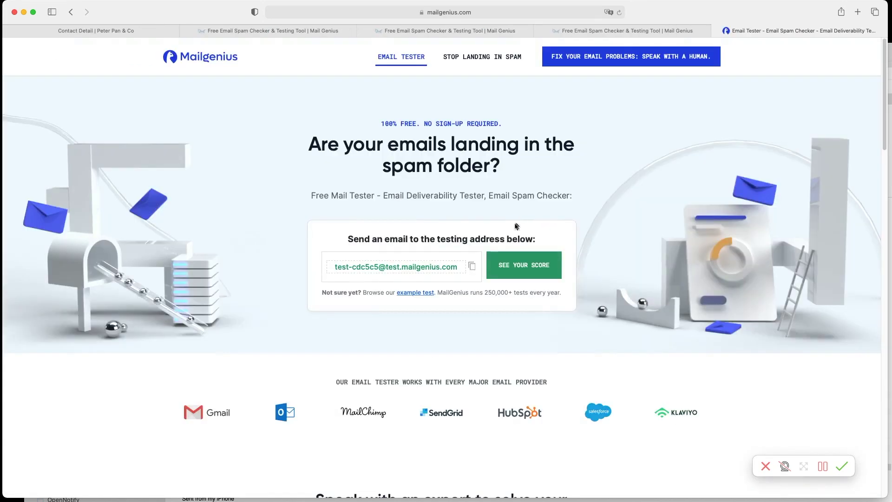
click(471, 268)
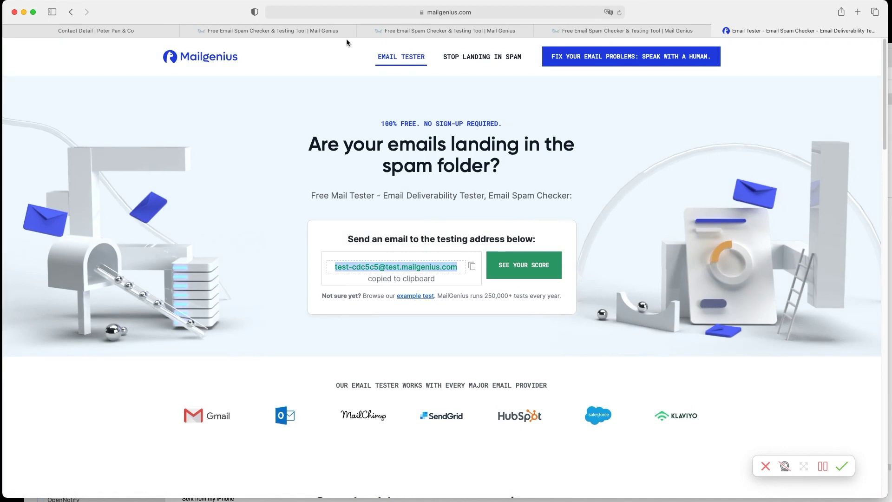
click(130, 30)
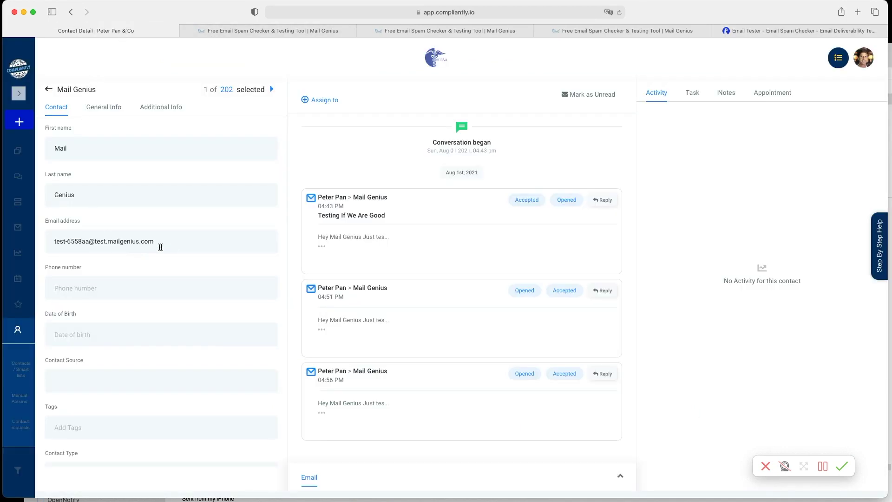
Step: Replace the Mail Genius contact's email with the new MailGenius testing address and save
triple_click(69, 236)
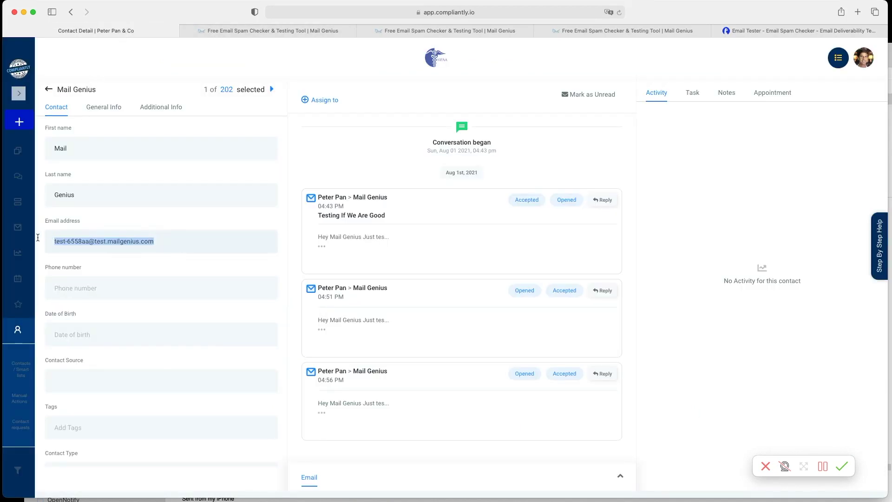
key(super+v)
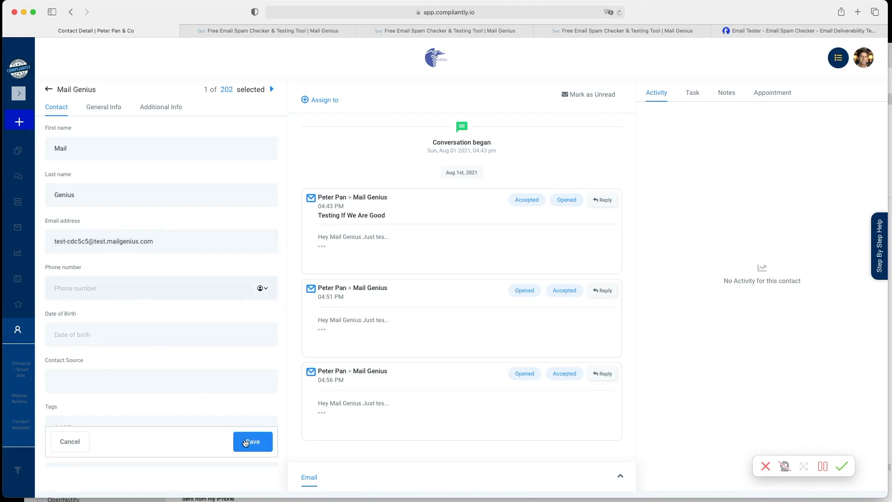
click(245, 443)
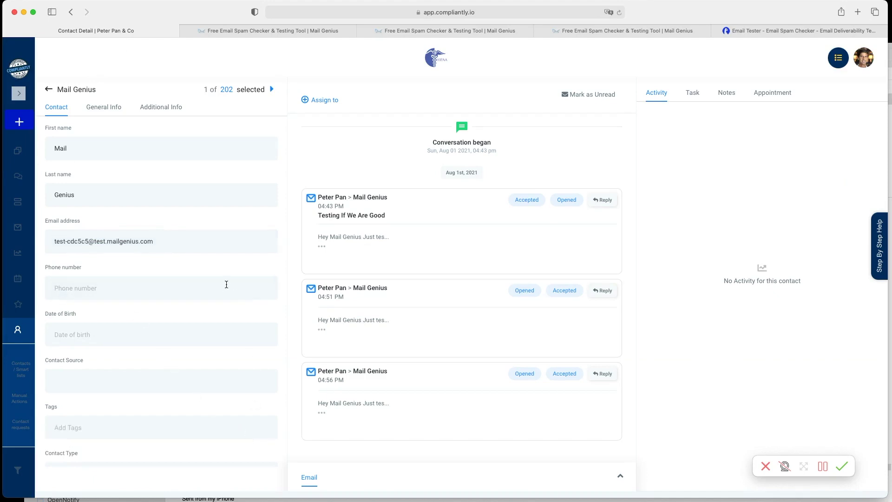
Step: Send a new email reusing the third test email's "Hey Mail Genius / Just testing what we get here." body
click(325, 413)
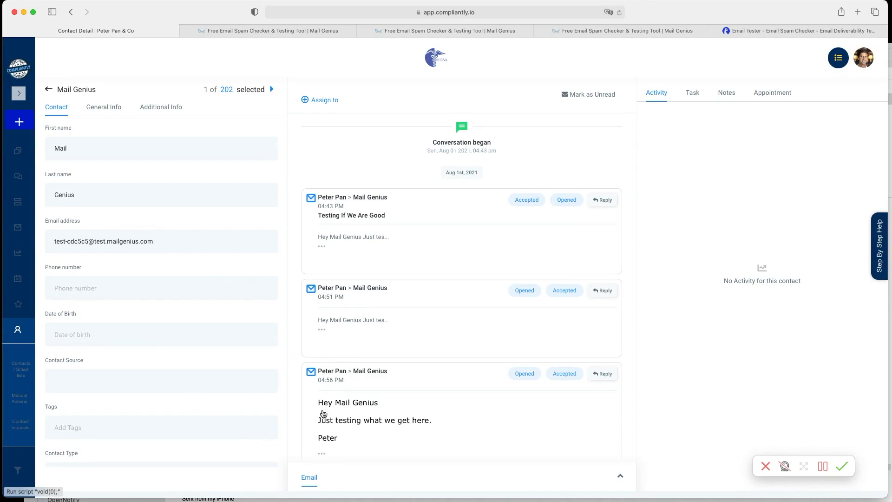
drag(318, 399, 342, 438)
right_click(343, 411)
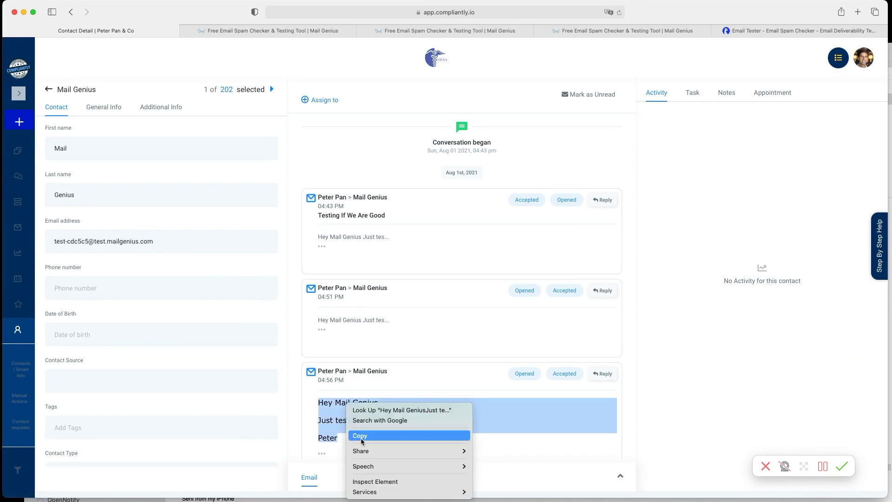
click(346, 434)
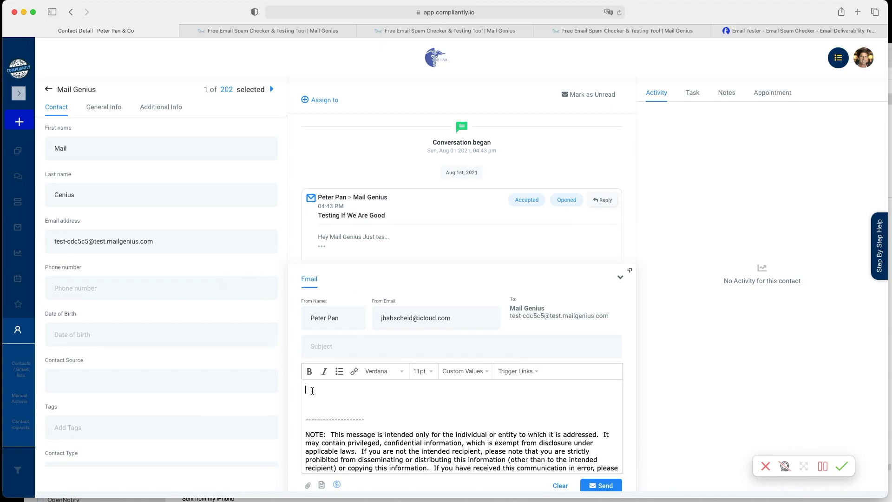
key(super+v)
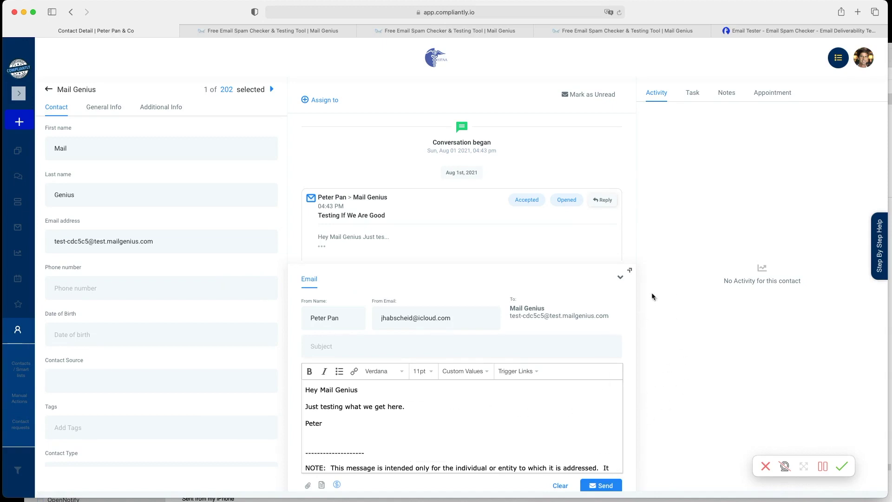
click(630, 271)
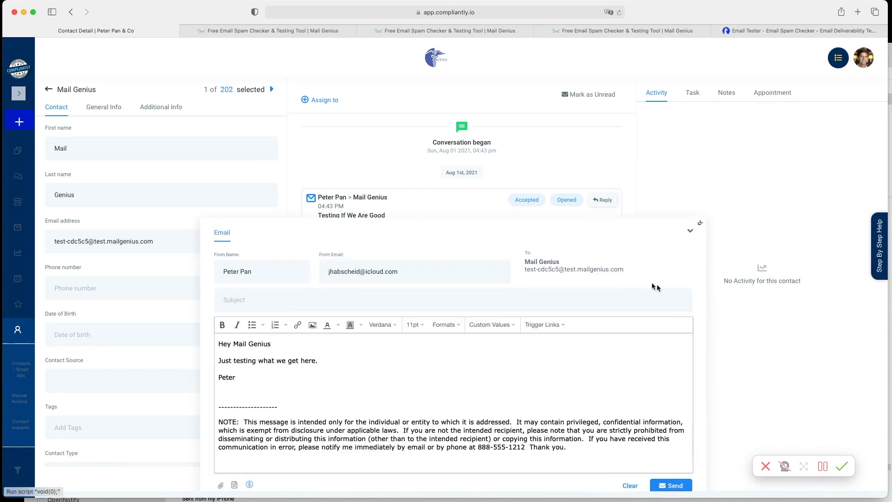
click(667, 486)
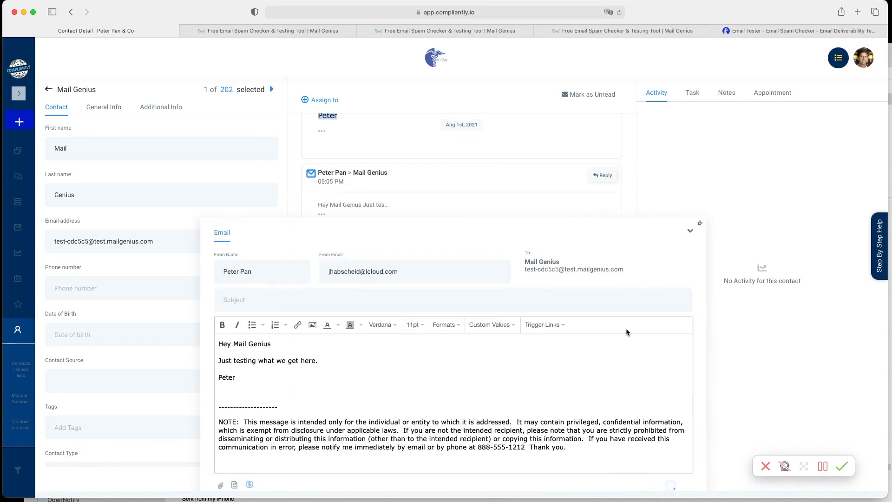
click(691, 231)
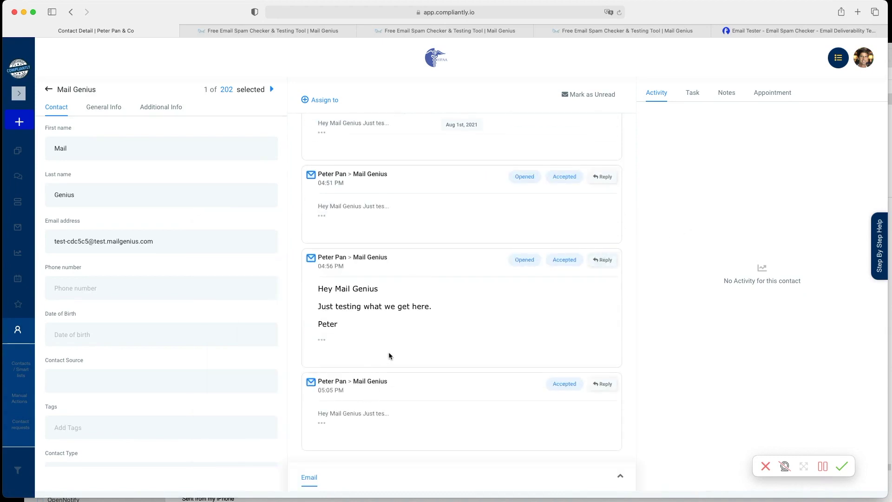
Step: Request the new test's MailGenius score, then view the 97-of-100 "Testing If We Are Good" report
click(811, 30)
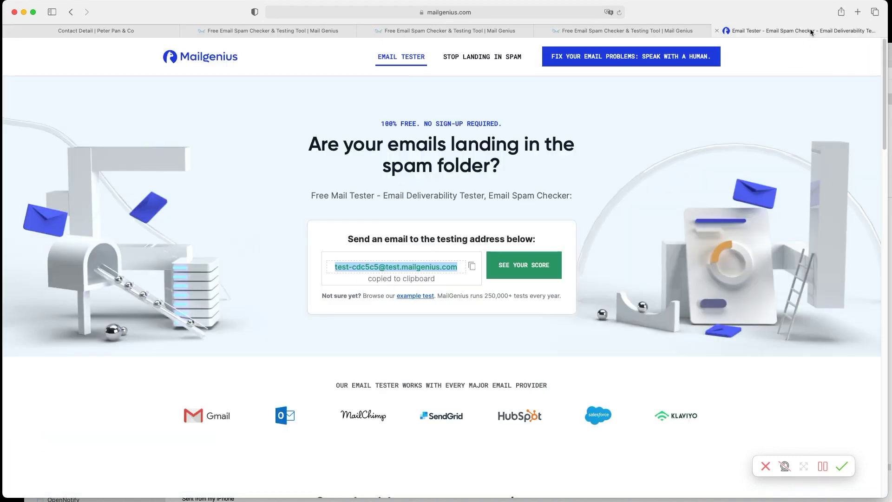
click(550, 262)
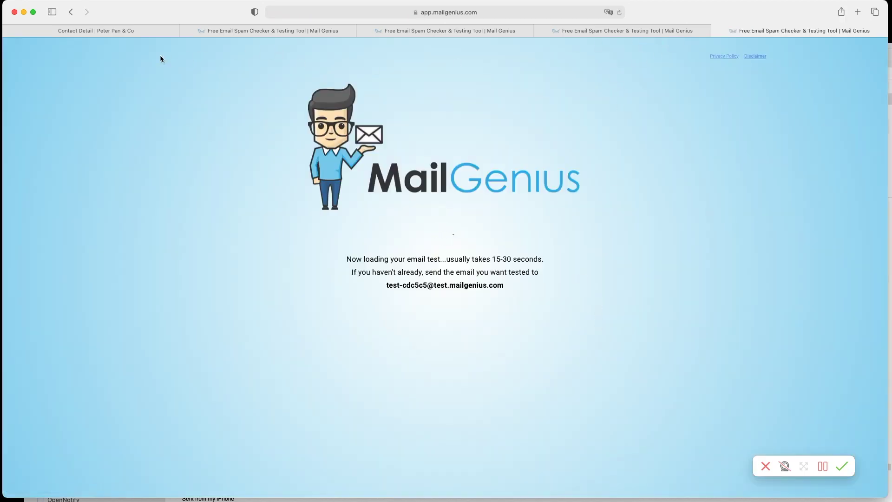
click(105, 32)
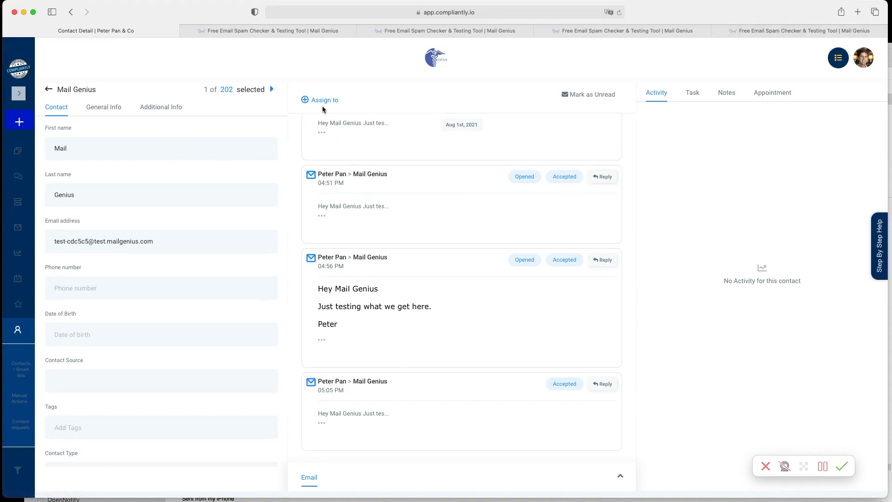
click(234, 32)
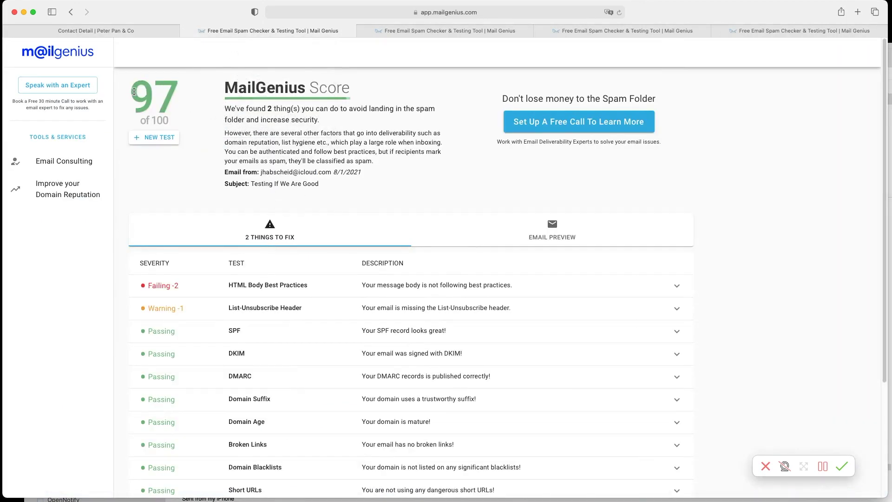
drag(134, 92, 182, 112)
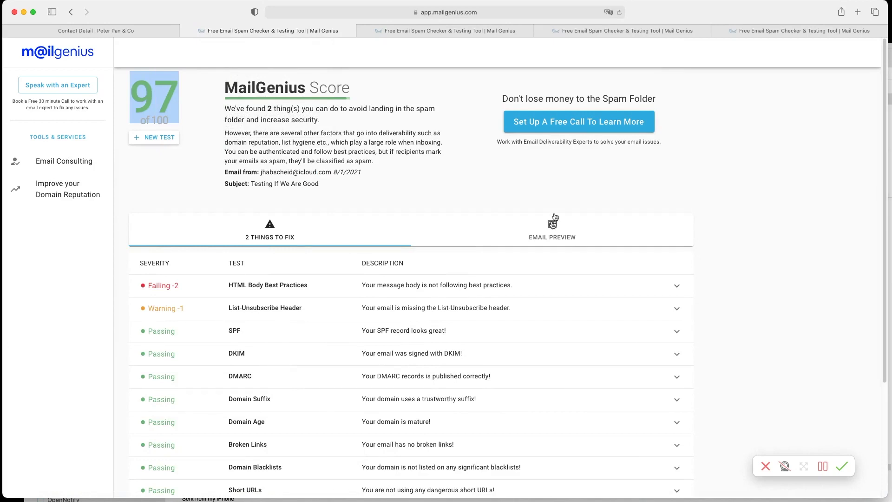
click(553, 225)
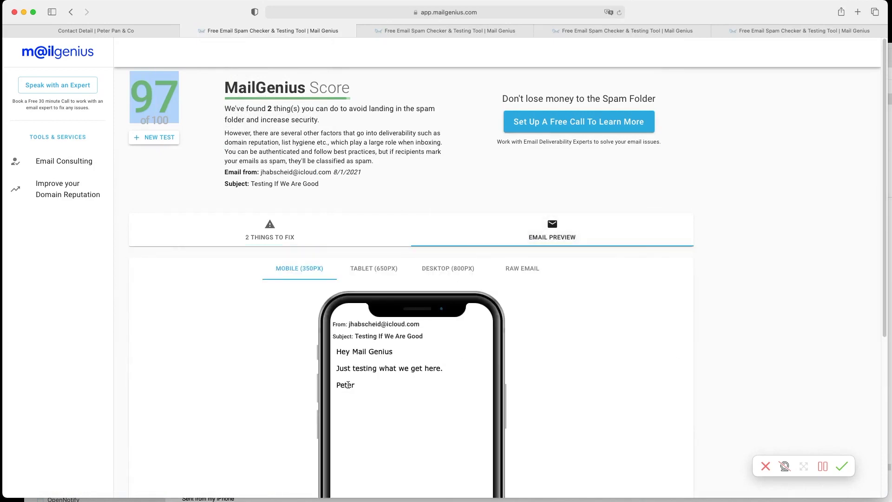
click(400, 279)
click(459, 277)
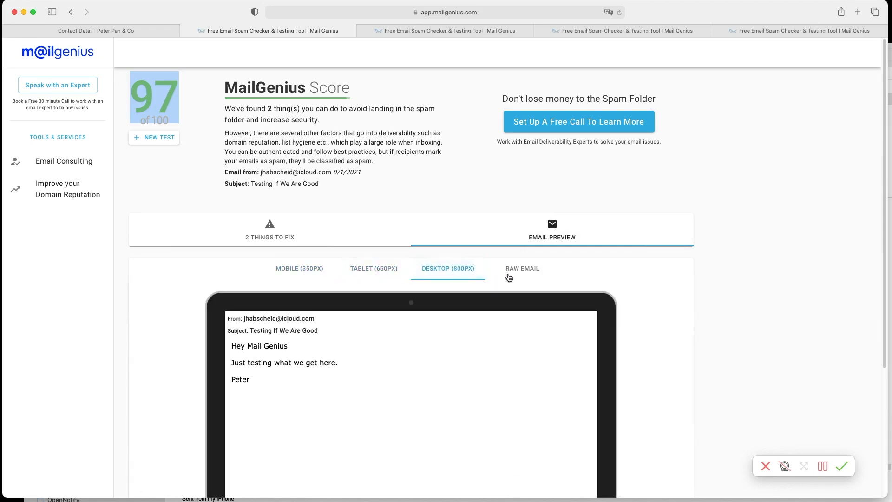
click(509, 277)
click(303, 274)
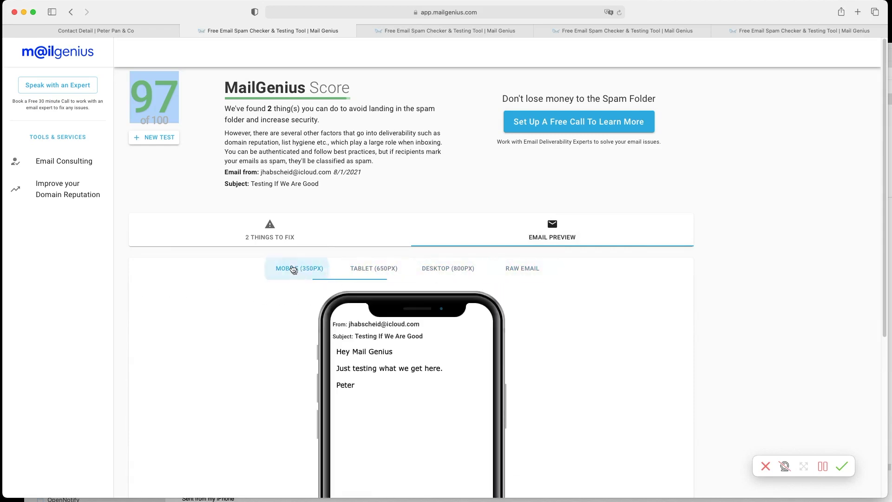
click(269, 239)
scroll(342, 342, down, 1)
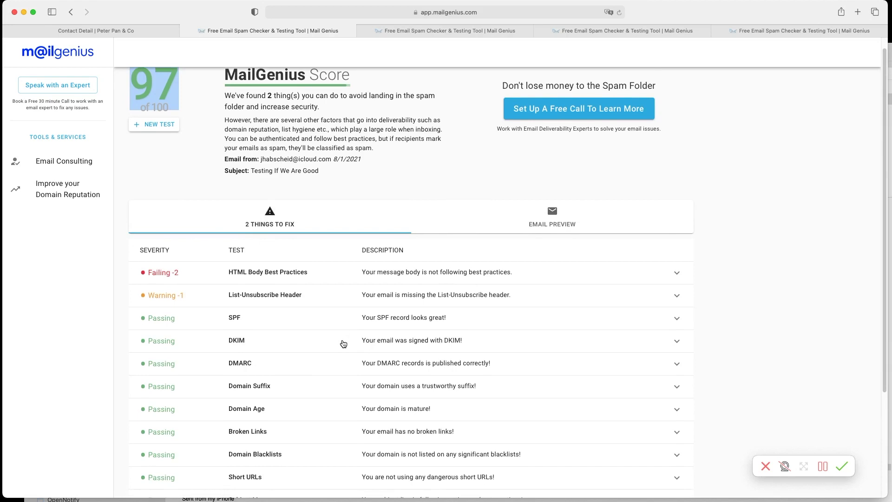
scroll(343, 343, down, 3)
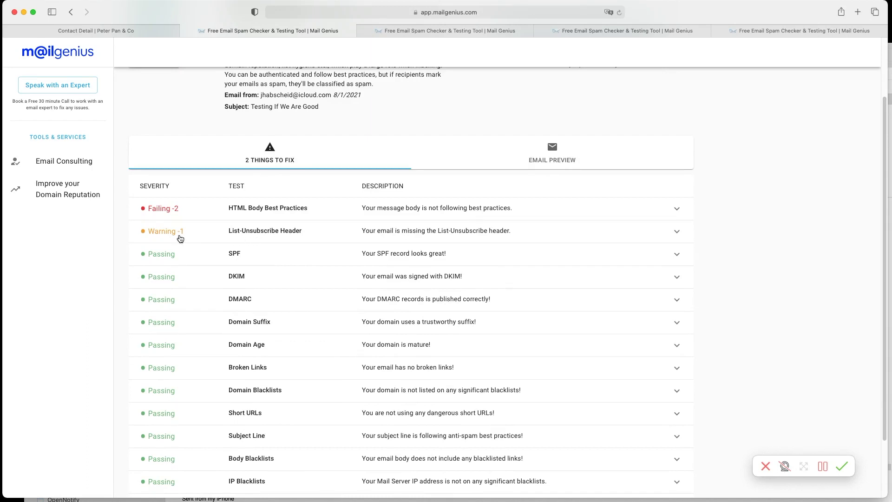
scroll(202, 238, up, 3)
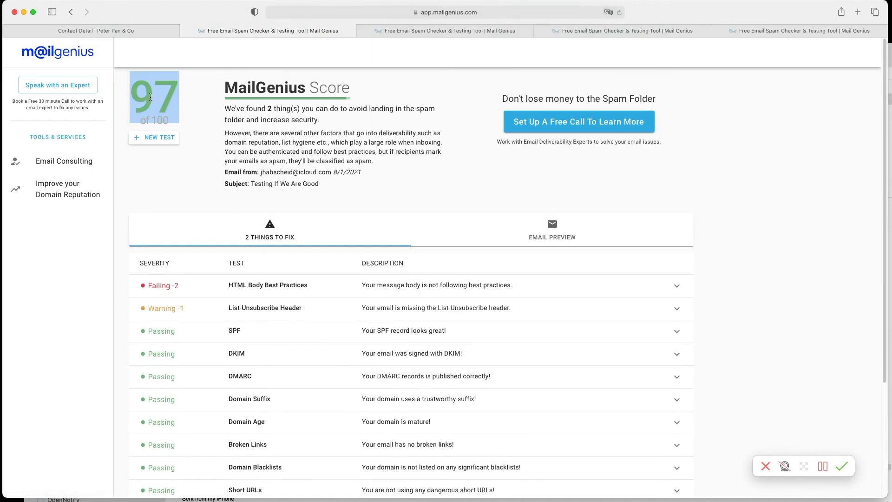
click(274, 289)
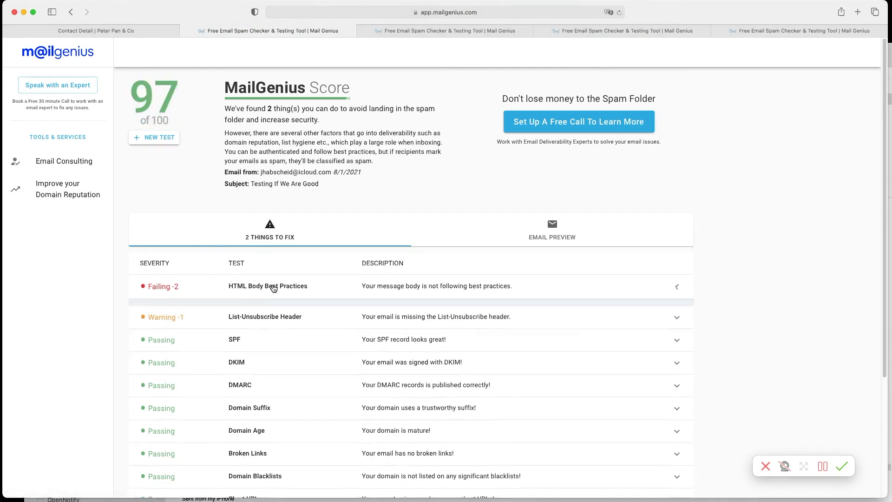
scroll(436, 368, down, 3)
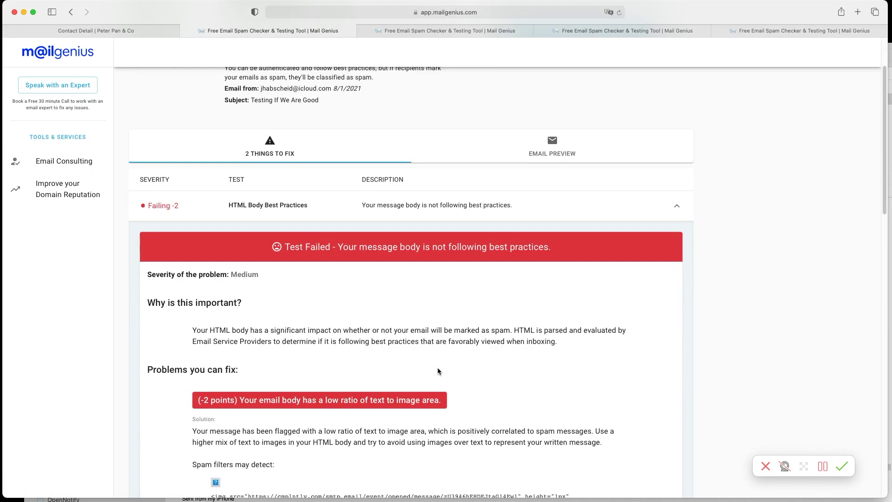
scroll(437, 370, down, 2)
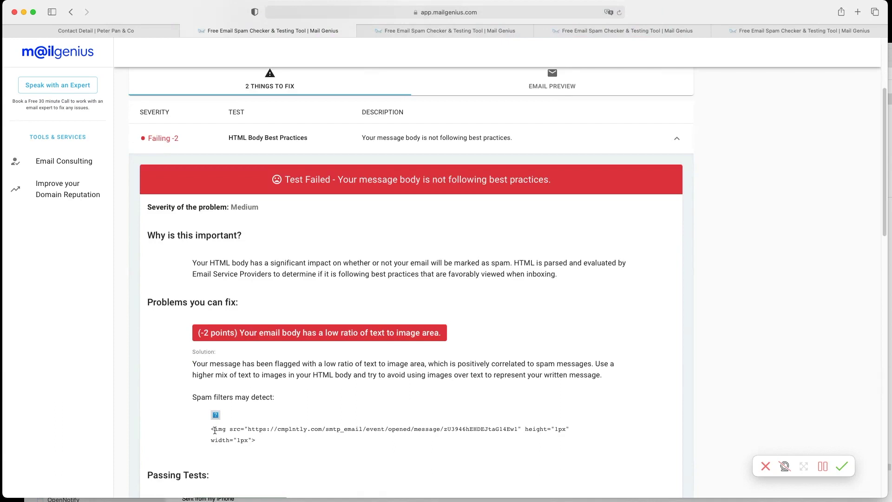
drag(212, 429, 269, 442)
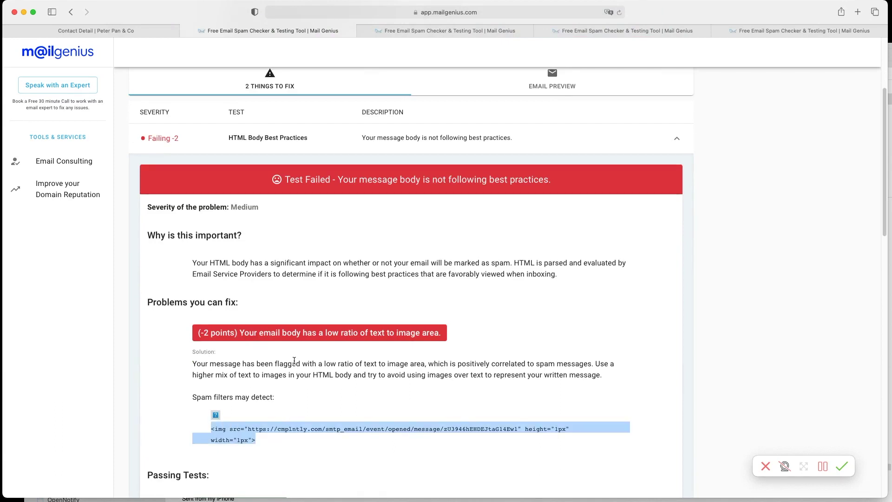
scroll(295, 364, up, 2)
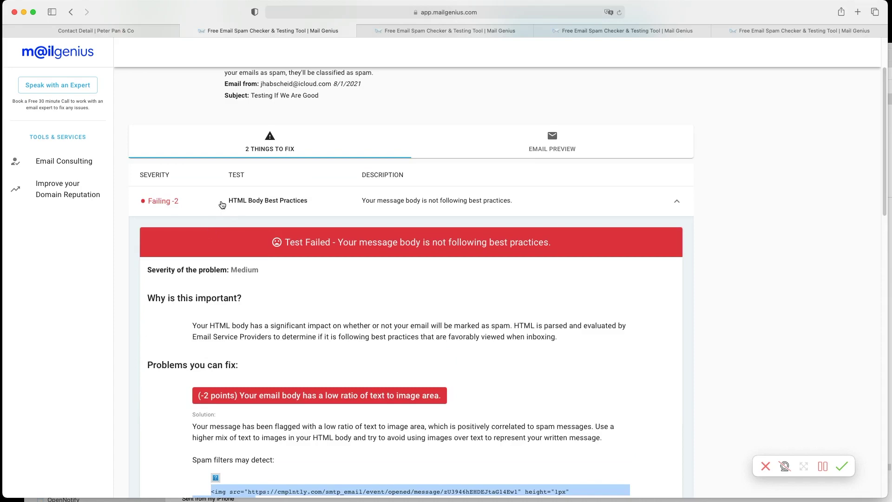
click(230, 206)
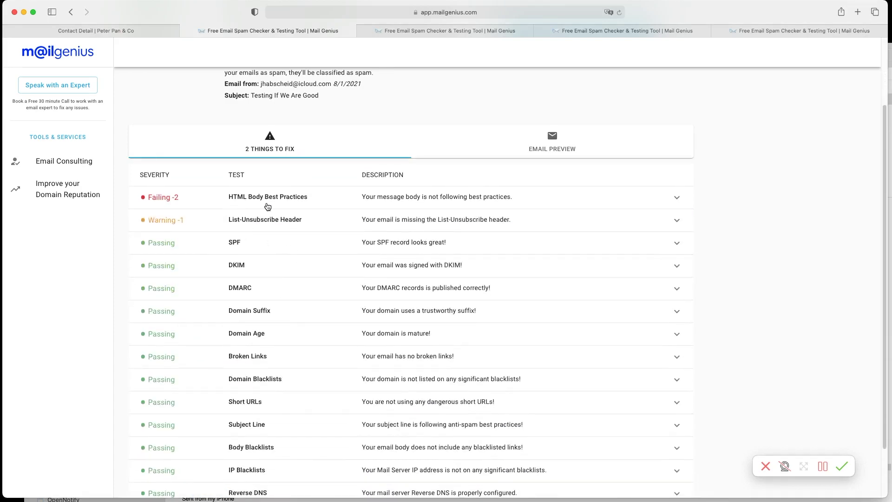
scroll(268, 207, up, 4)
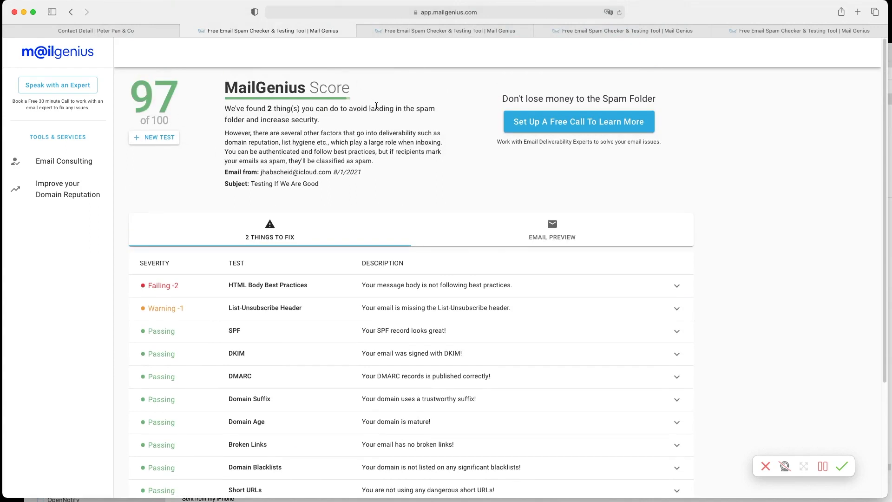
click(415, 33)
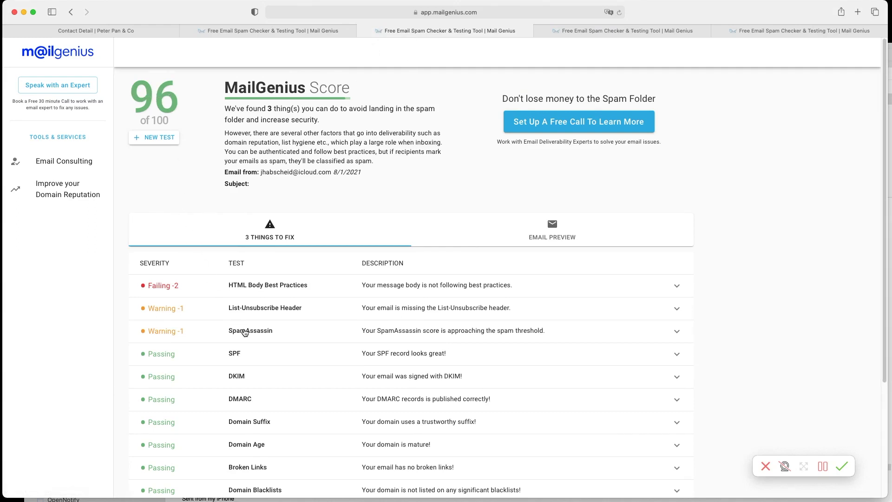
click(563, 239)
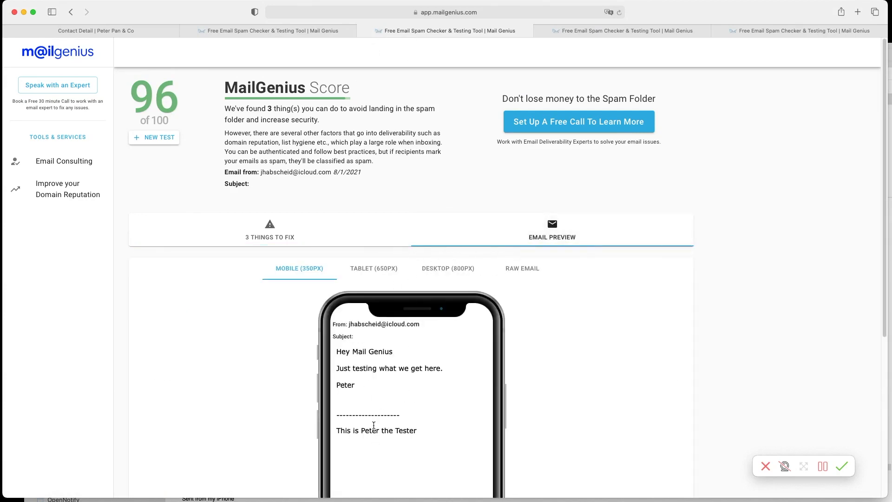
click(270, 237)
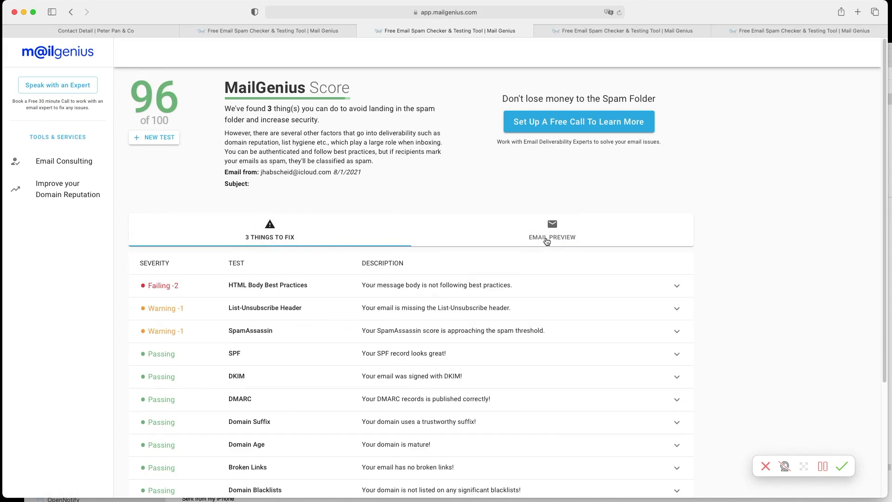
click(250, 289)
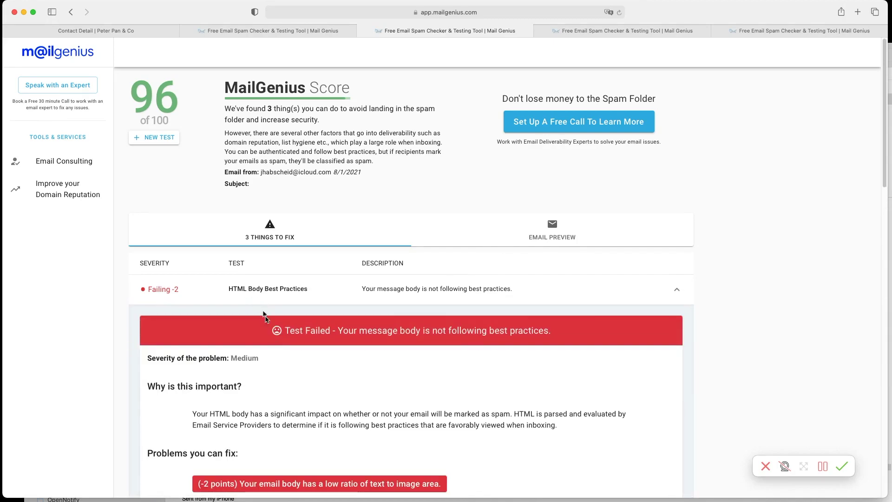
scroll(358, 447, down, 3)
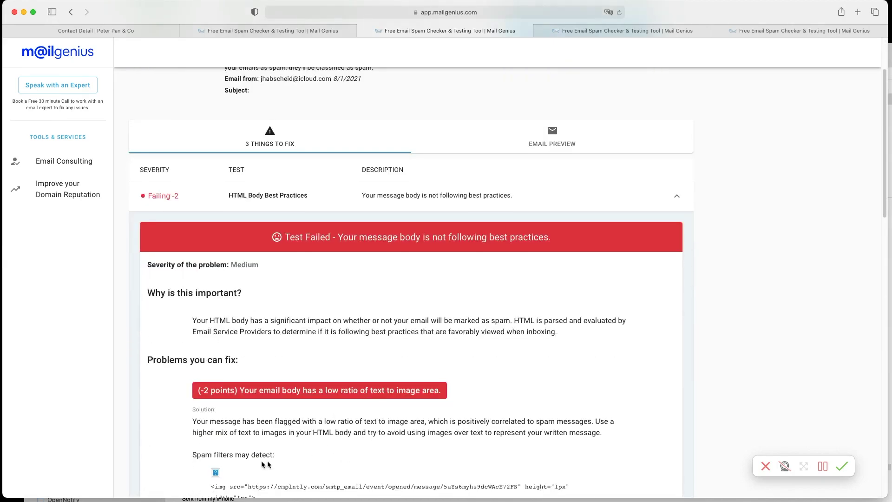
scroll(258, 460, down, 2)
scroll(259, 430, up, 4)
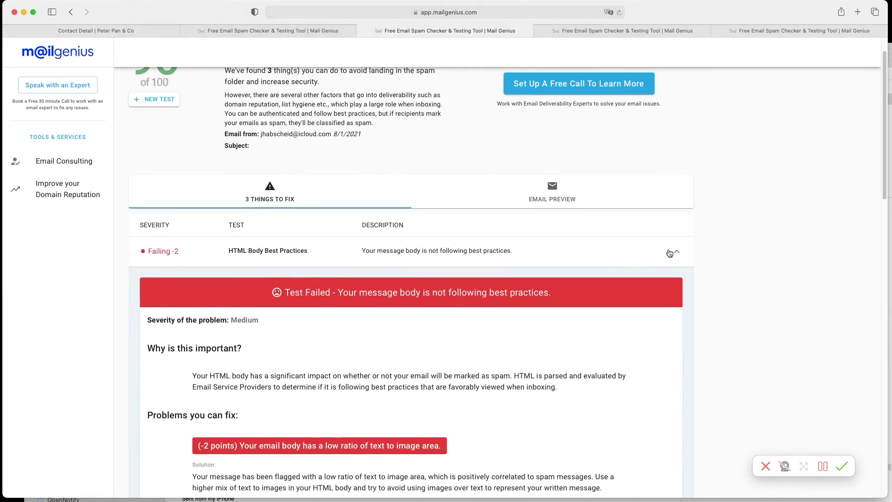
click(676, 252)
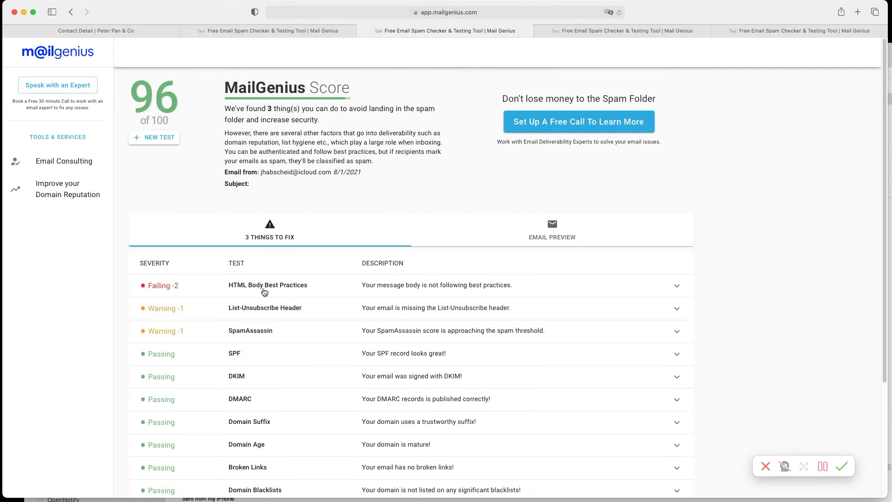
Step: Review the 89-of-100 MailGenius report, previewing the email and highlighting the score
click(588, 32)
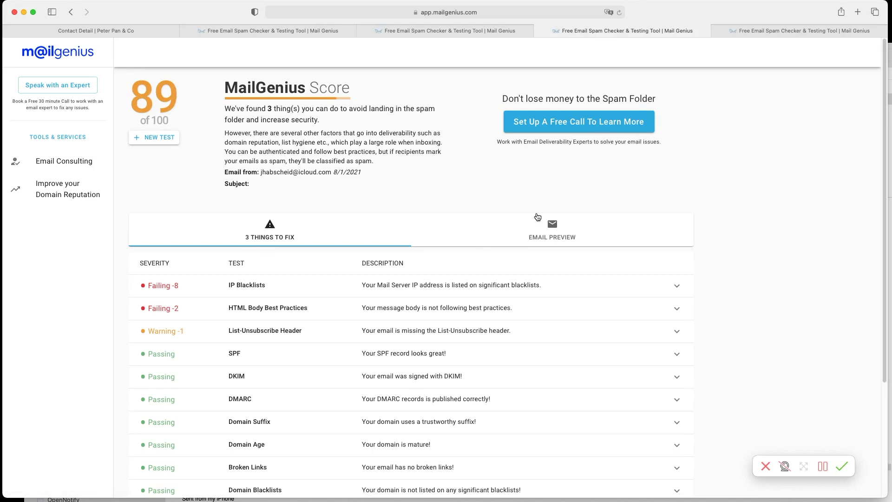
click(548, 231)
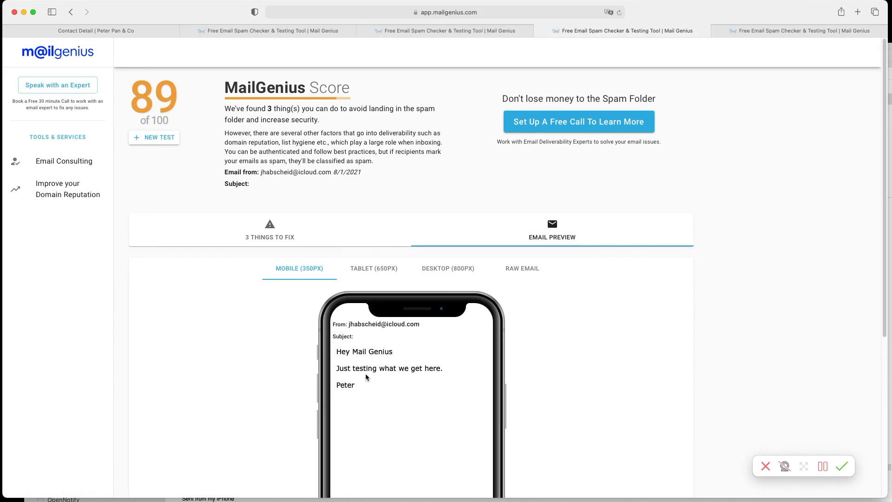
click(262, 237)
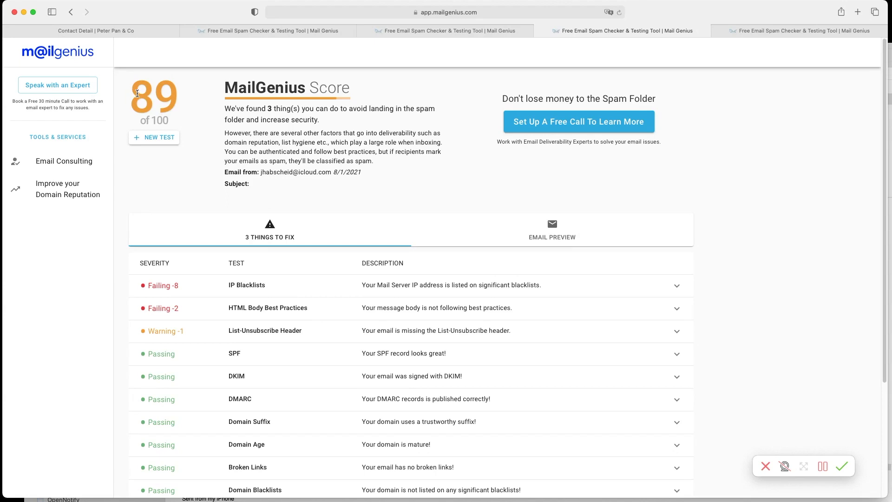
drag(135, 92, 169, 91)
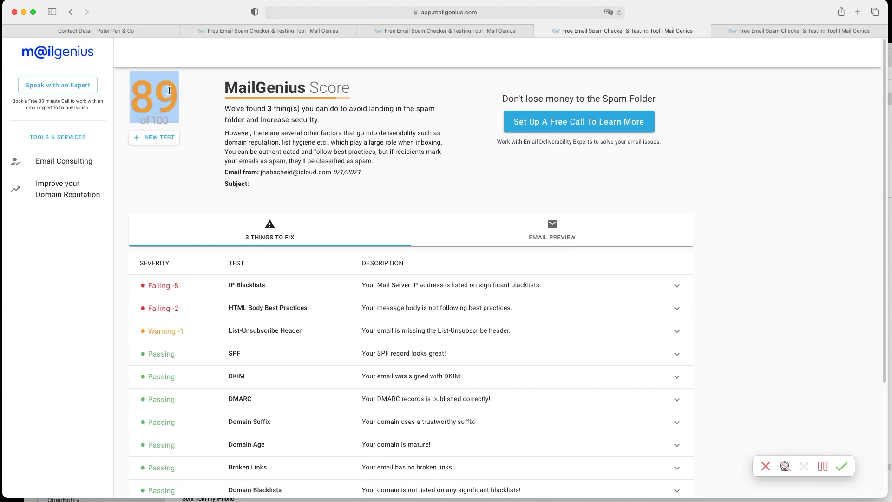
click(260, 132)
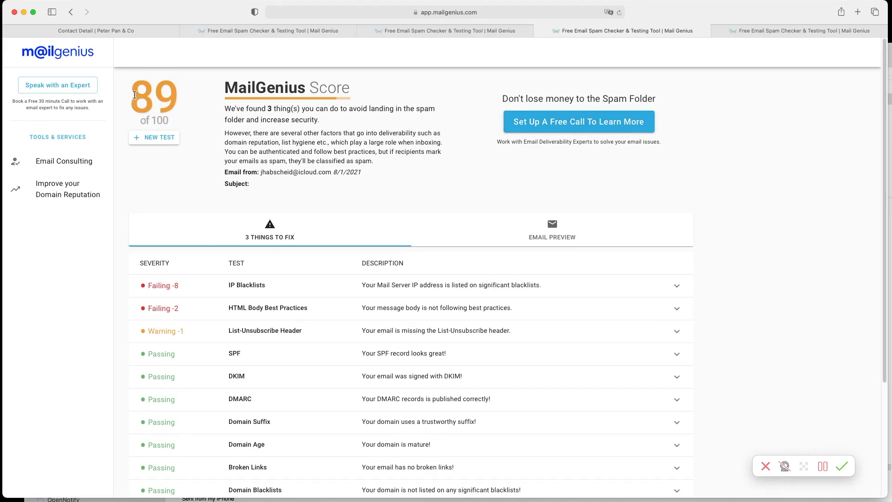
drag(135, 95, 185, 99)
click(184, 99)
Step: Compare the 96, 97 and 89 reports, ending on the 99-of-100 report
click(416, 32)
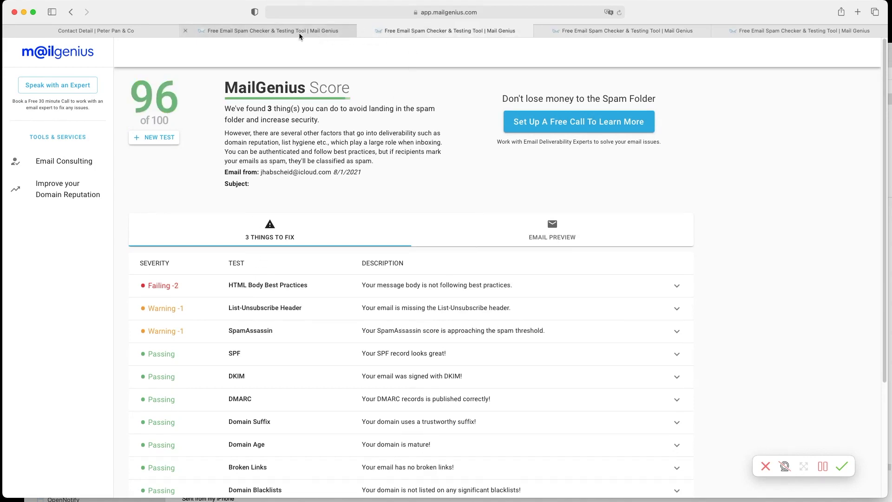
click(300, 32)
click(420, 32)
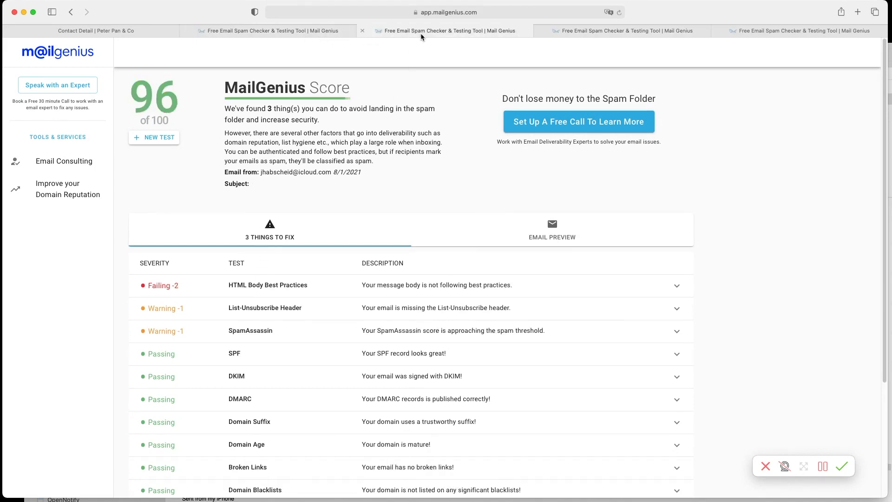
click(584, 32)
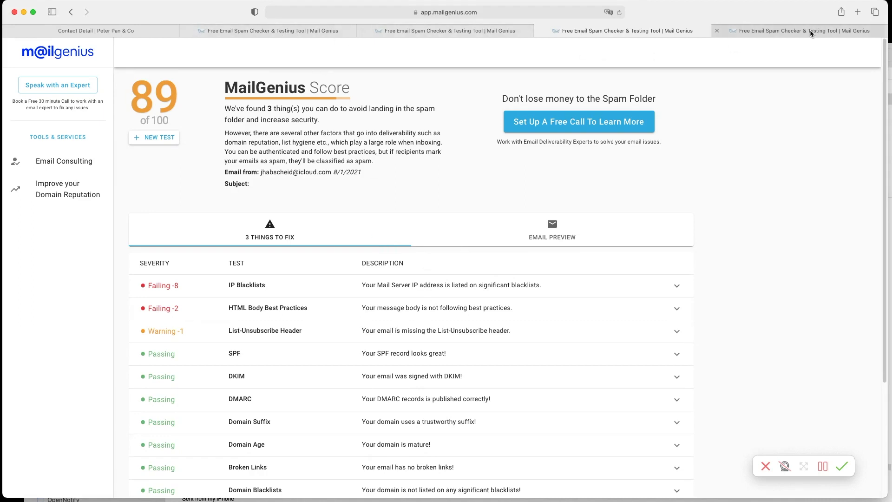
click(784, 31)
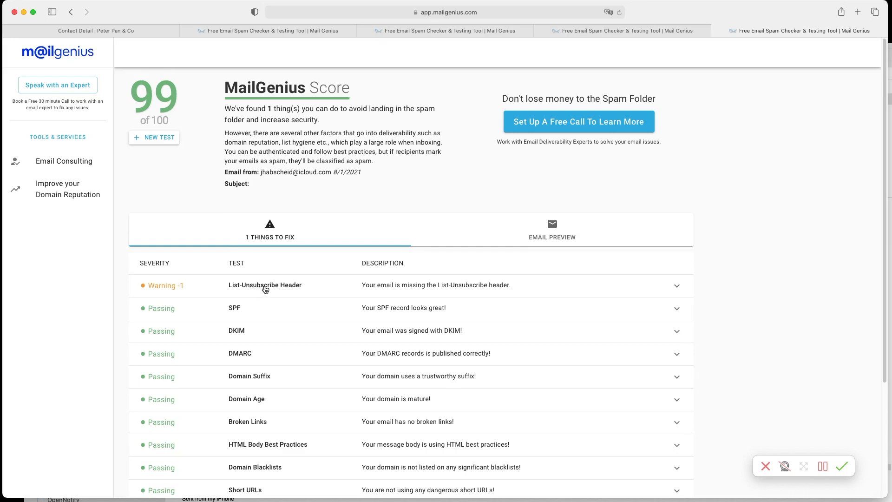
Step: Open Compliantly's General Settings to the SMTP and MailGun Service page, showing Apple iCloud as default
click(99, 31)
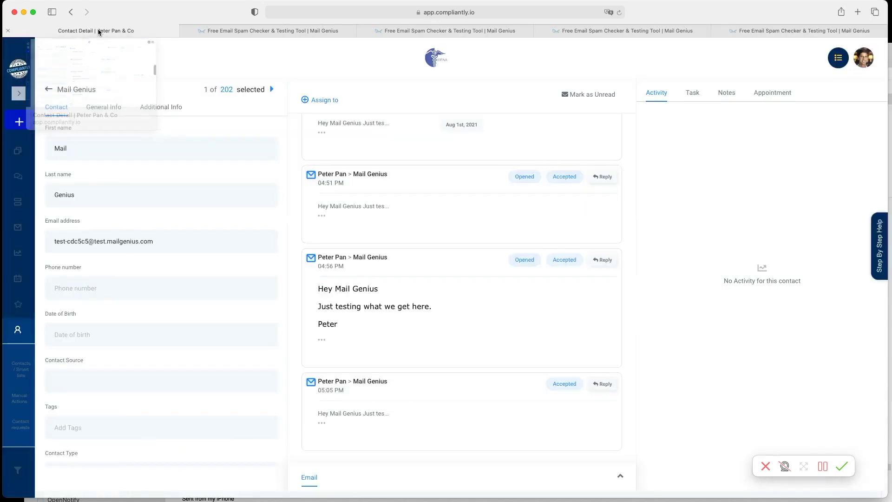
click(861, 59)
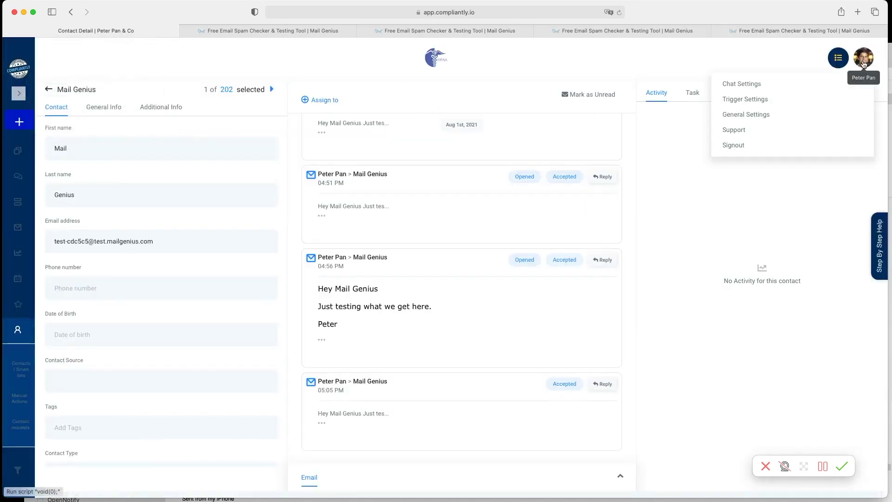
click(743, 115)
click(699, 108)
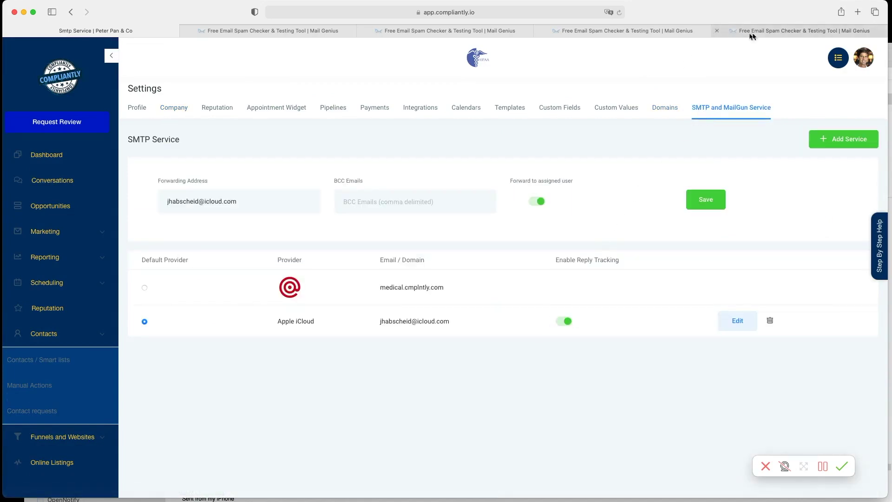
Step: Compare against the 99-score MailGenius report, then return to SMTP settings and collapse Contacts
click(780, 31)
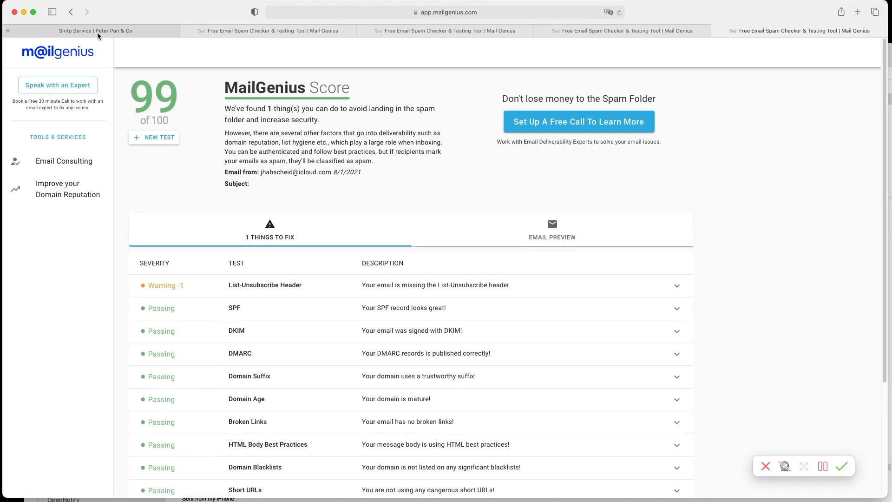
mouse_move(103, 31)
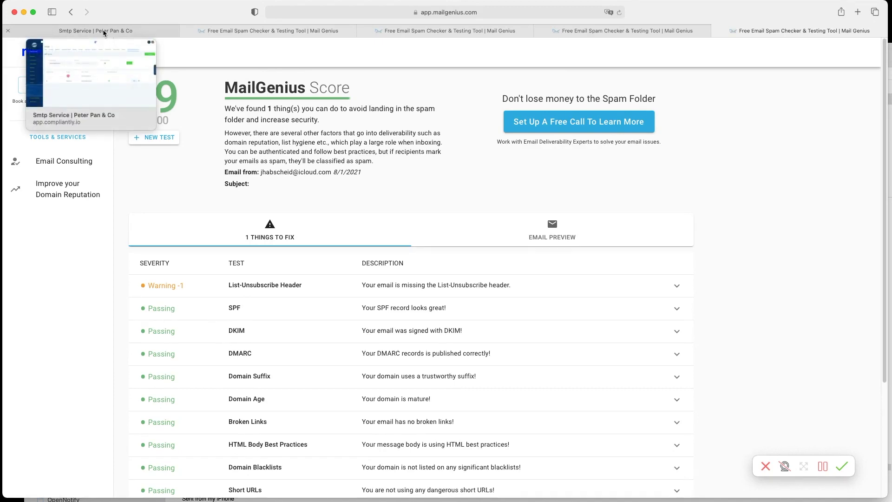
click(99, 31)
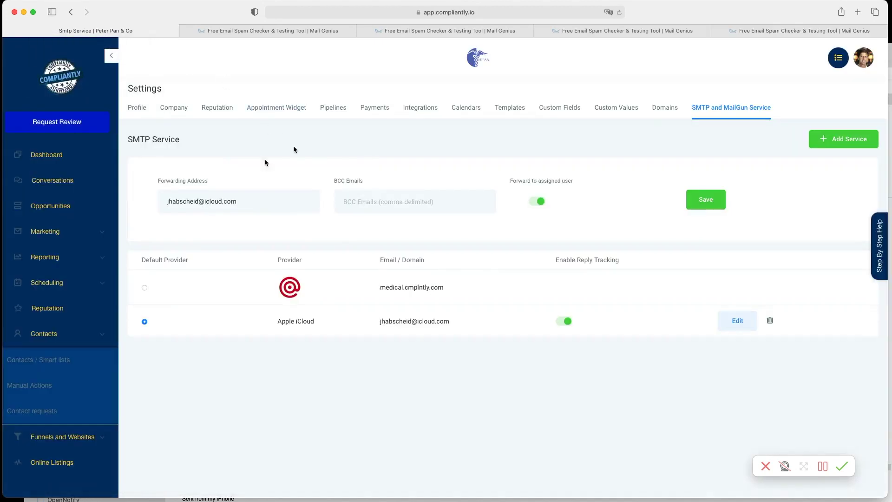
click(97, 339)
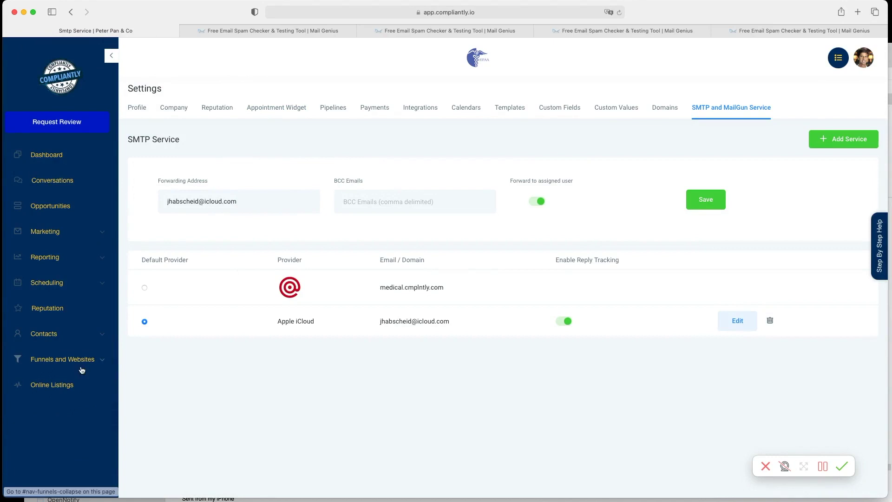